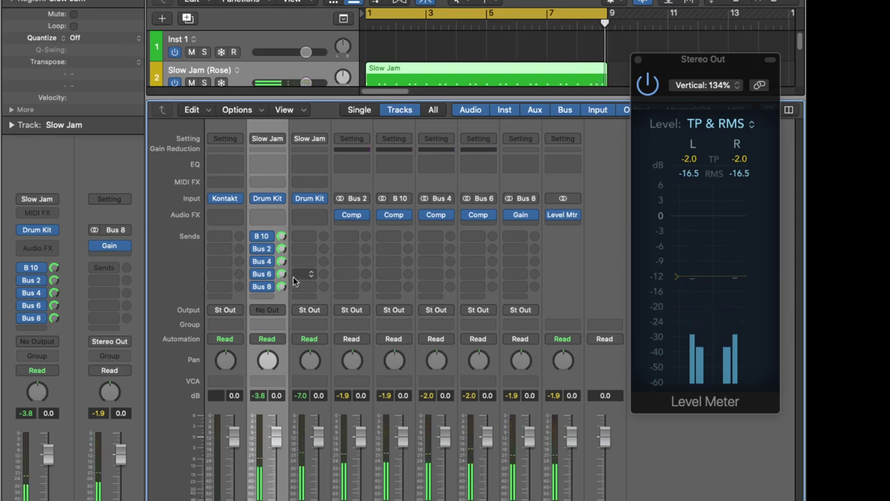
Open the Studio FET compressor on the Bus 2 channel, watch its meter while the drum loop plays, and close it
{"action": "left_click", "coordinate": [352, 214]}
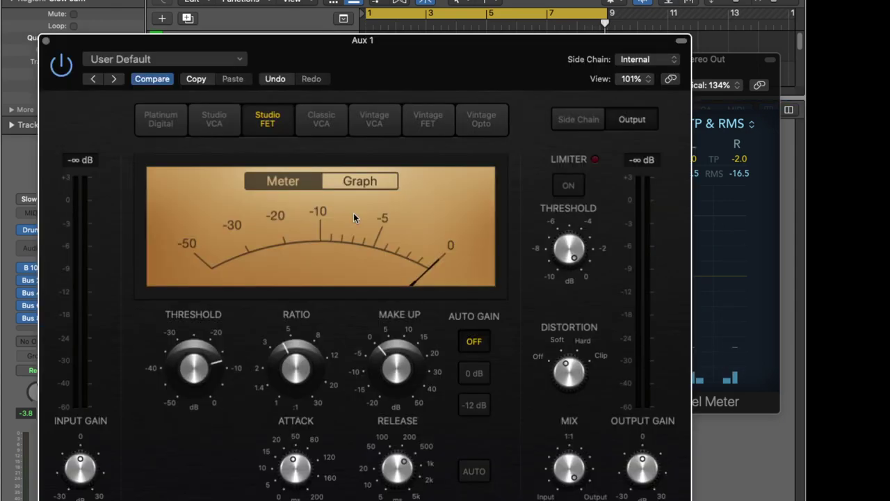
{"action": "left_click_drag", "start_coordinate": [401, 72], "coordinate": [444, 0]}
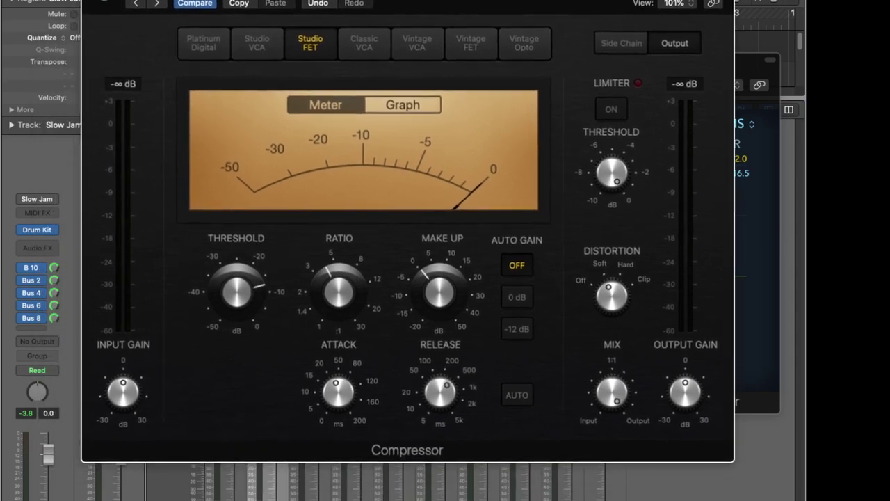
{"action": "left_click", "coordinate": [702, 483]}
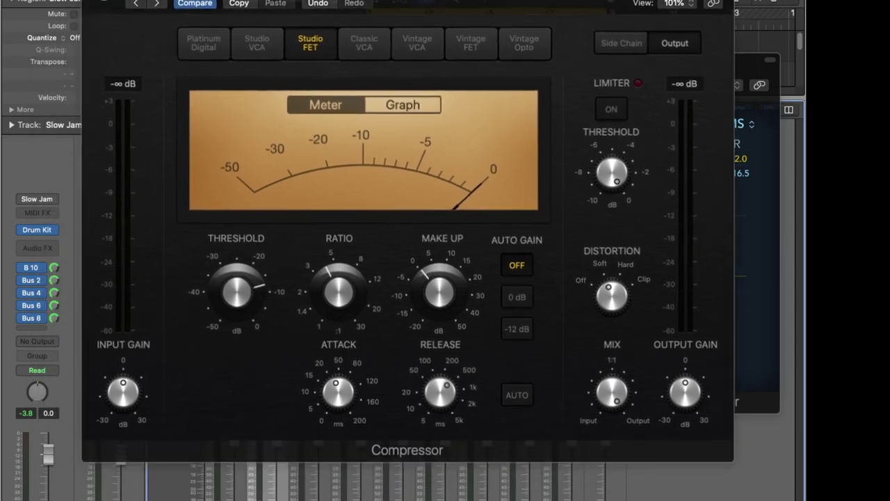
{"action": "left_click", "coordinate": [436, 12]}
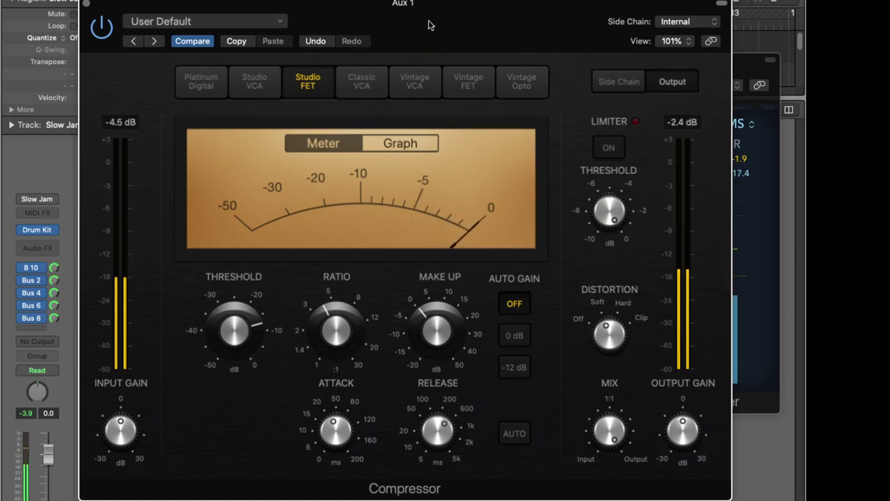
{"action": "left_click", "coordinate": [86, 4]}
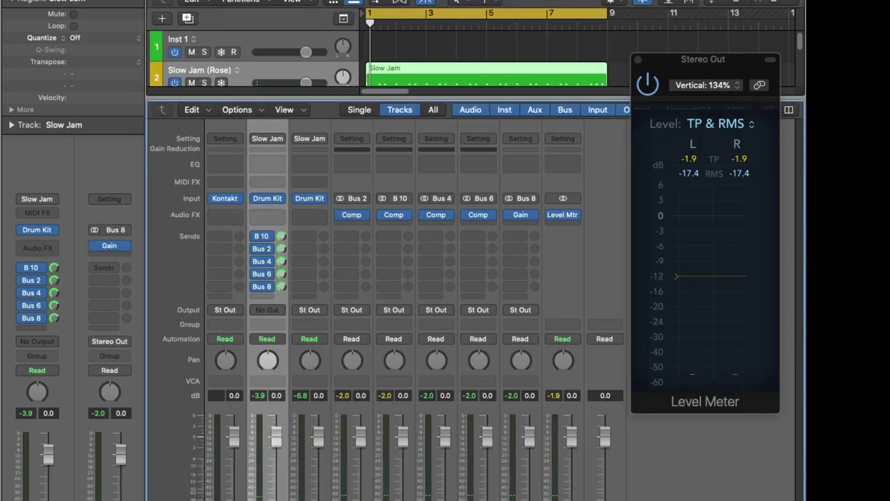
Open the Classic VCA compressor on the B 10 channel at 109% view size, audition the drum loop through it, and close it
{"action": "left_click", "coordinate": [394, 214]}
{"action": "left_click_drag", "start_coordinate": [422, 0], "coordinate": [453, 0]}
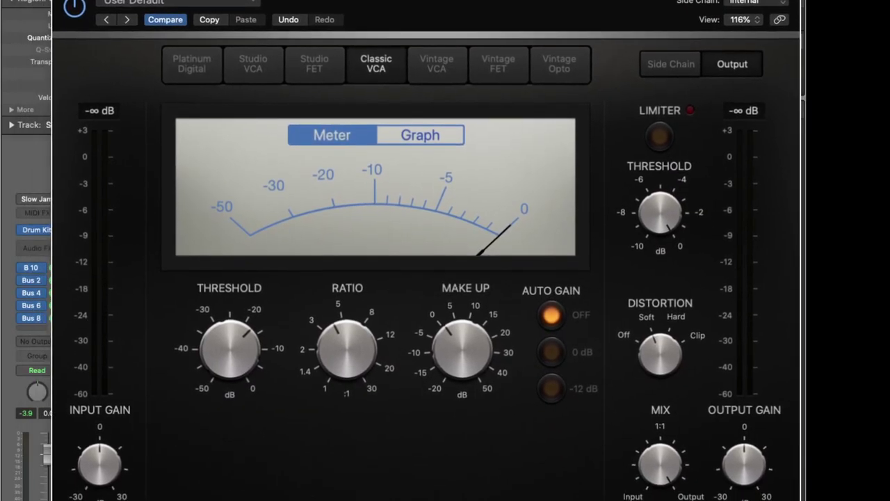
{"action": "left_click_drag", "start_coordinate": [800, 500], "coordinate": [750, 485]}
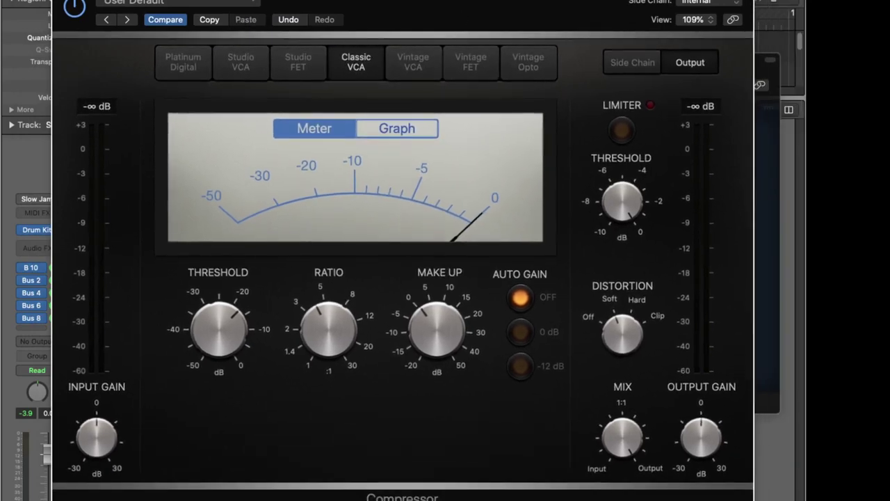
{"action": "left_click_drag", "start_coordinate": [432, 0], "coordinate": [435, 21]}
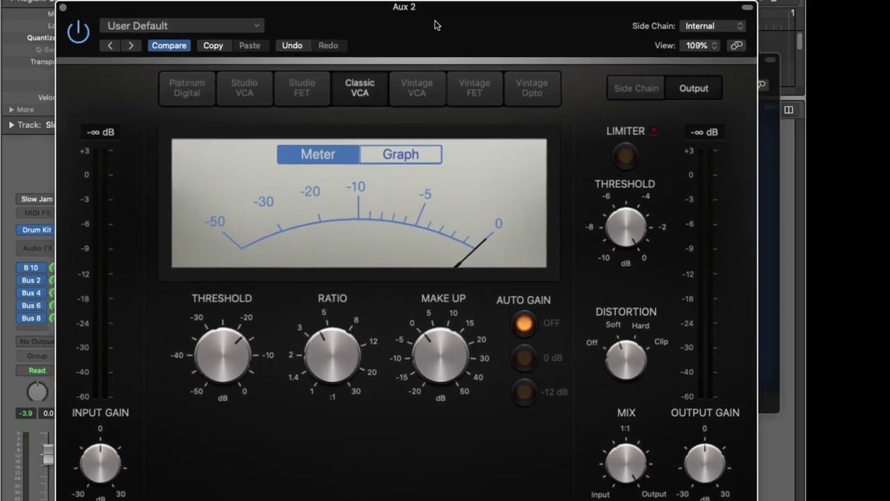
{"action": "key", "text": "space"}
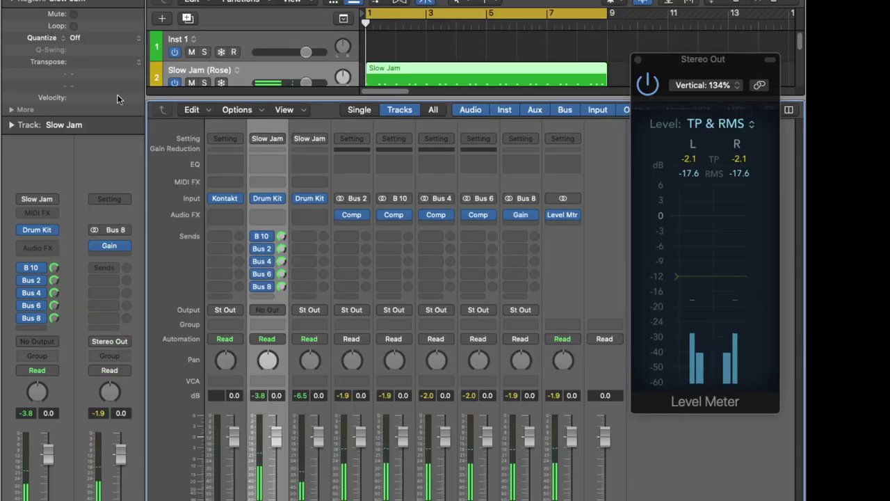
{"action": "left_click", "coordinate": [63, 7]}
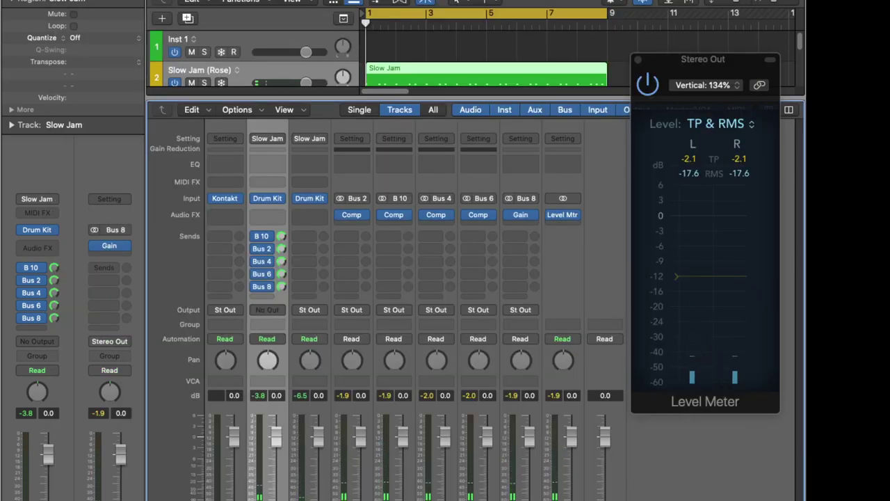
Open the Vintage Opto compressor on the Bus 4 channel, audition the drum loop while watching its meter, and close it
{"action": "left_click", "coordinate": [437, 214]}
{"action": "left_click_drag", "start_coordinate": [520, 91], "coordinate": [414, 44]}
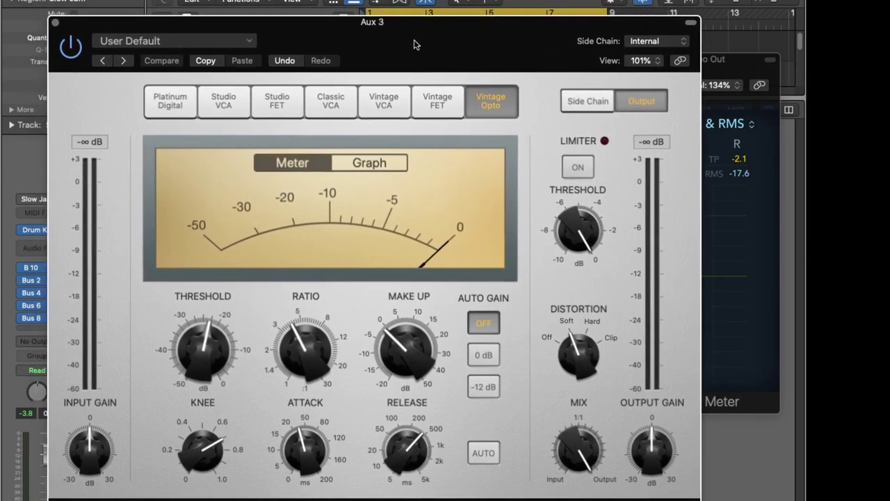
{"action": "key", "text": "space"}
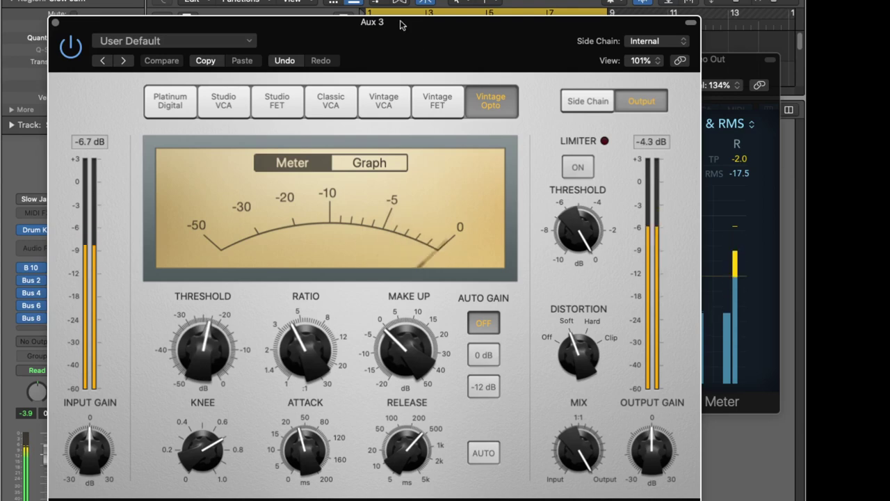
{"action": "left_click", "coordinate": [55, 23]}
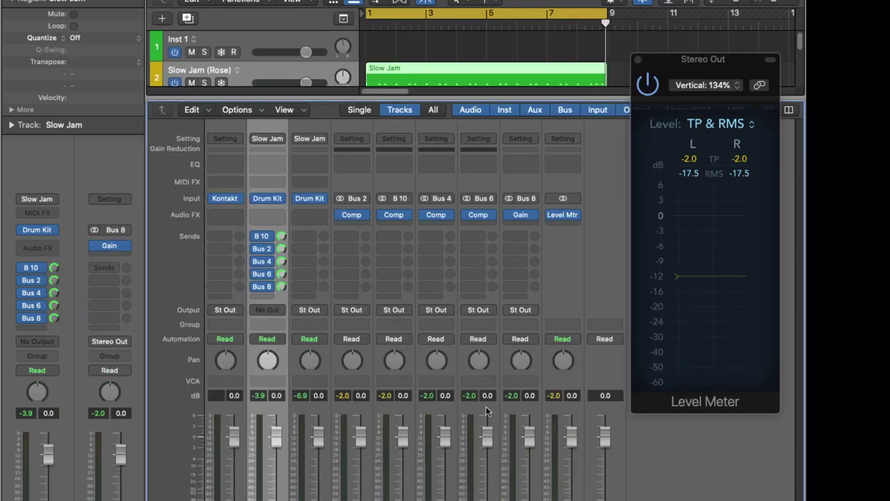
Open the Platinum Digital compressor on the Bus 6 channel at 112% view size, examine its settings during playback, and close it
{"action": "left_click", "coordinate": [482, 217]}
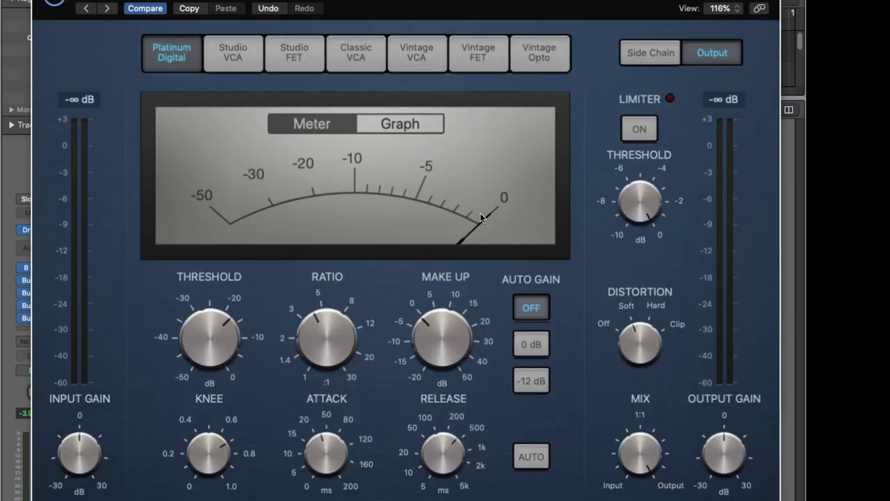
{"action": "left_click_drag", "start_coordinate": [462, 1], "coordinate": [450, 2]}
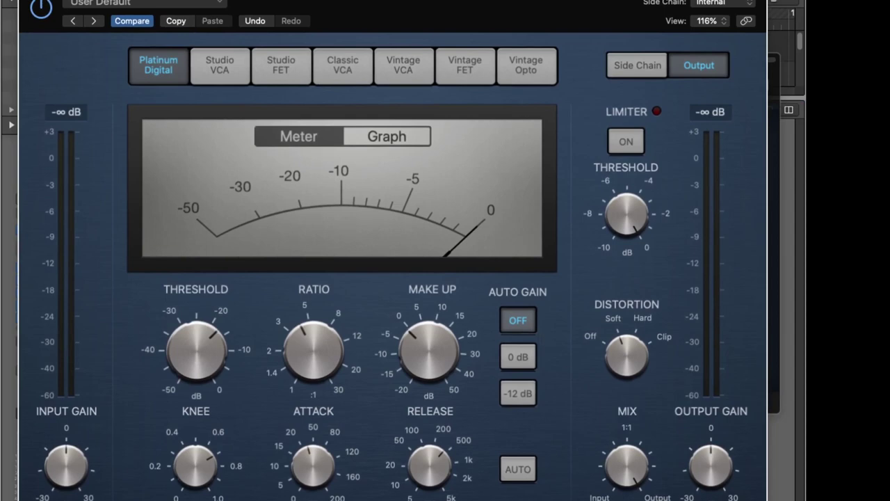
{"action": "left_click_drag", "start_coordinate": [768, 499], "coordinate": [739, 500]}
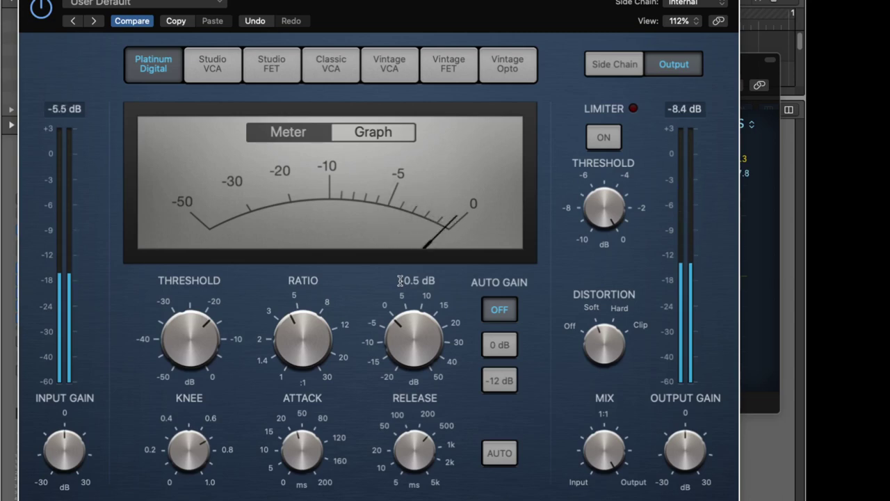
{"action": "left_click", "coordinate": [26, 1]}
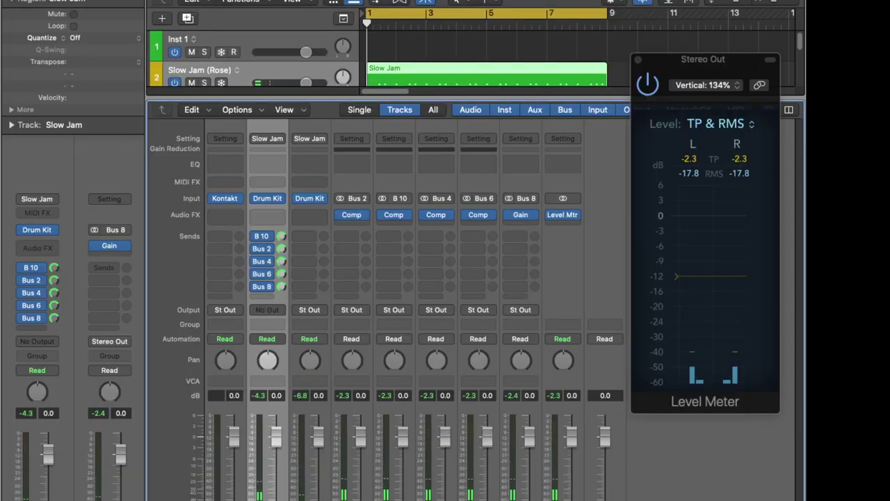
Play part of the Slow Jam loop, then audition it again with the Bus 2 channel's Studio FET compressor open
{"action": "key", "text": "space"}
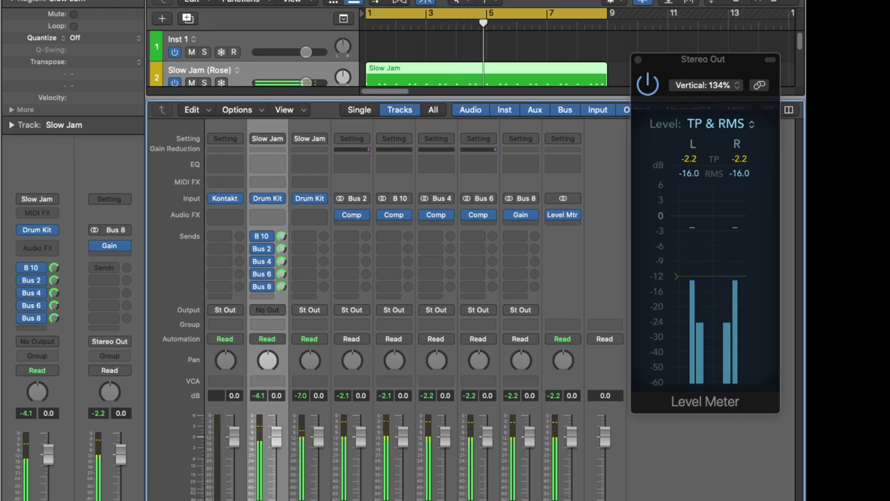
{"action": "key", "text": "space"}
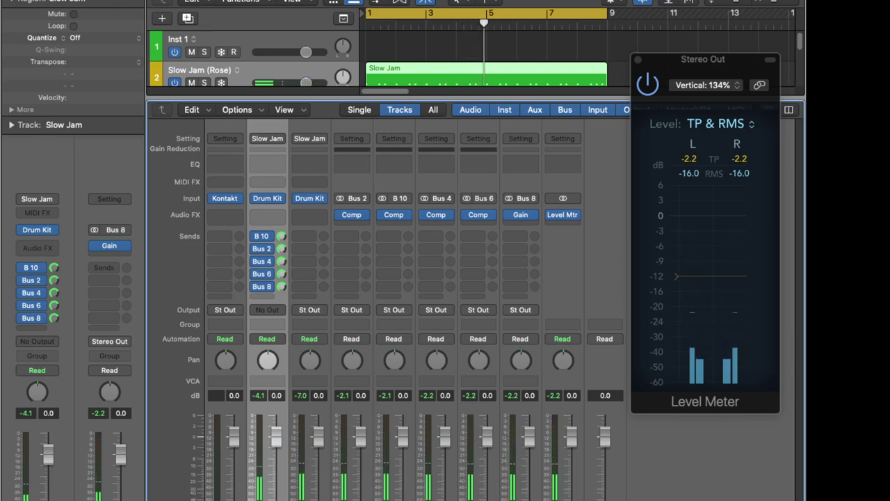
{"action": "left_click", "coordinate": [352, 217]}
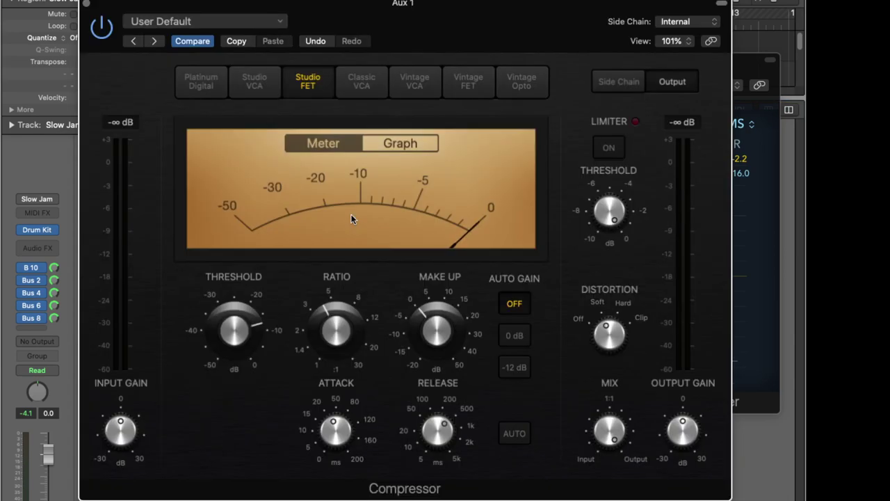
{"action": "key", "text": "space"}
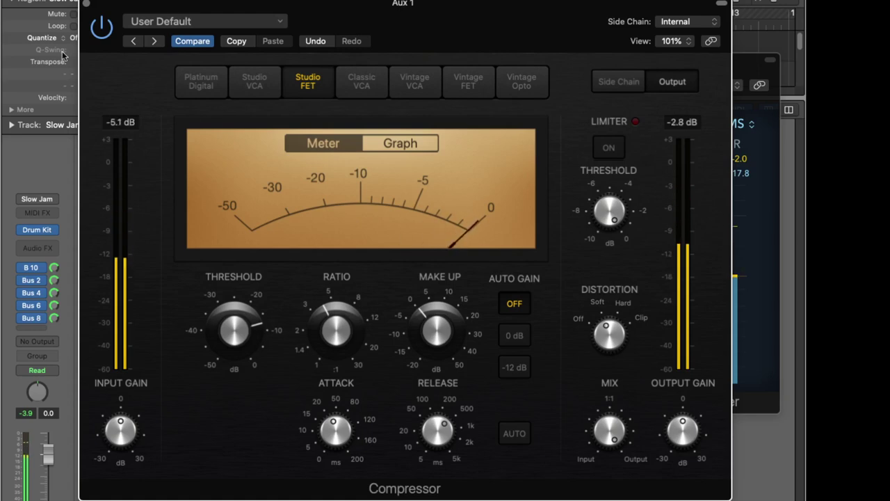
{"action": "left_click", "coordinate": [85, 6]}
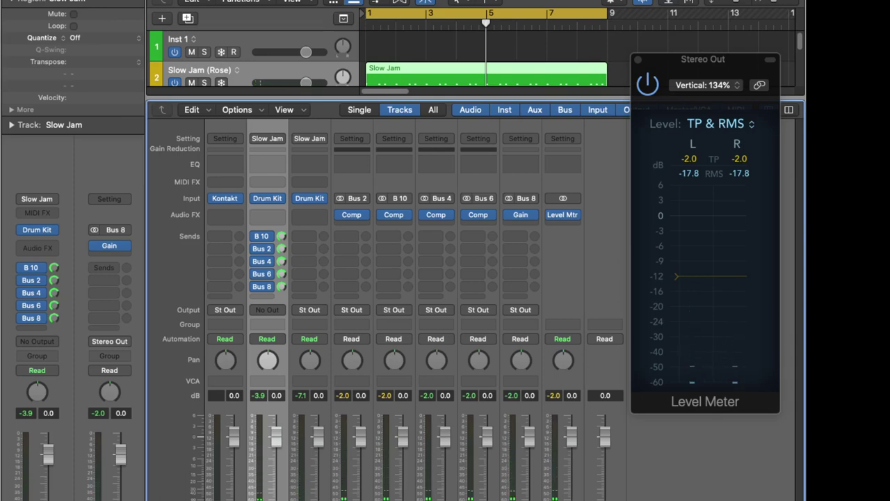
Audition the loop again with the Classic VCA compressor on B 10 open, followed by the Vintage Opto on Bus 4
{"action": "left_click", "coordinate": [396, 215]}
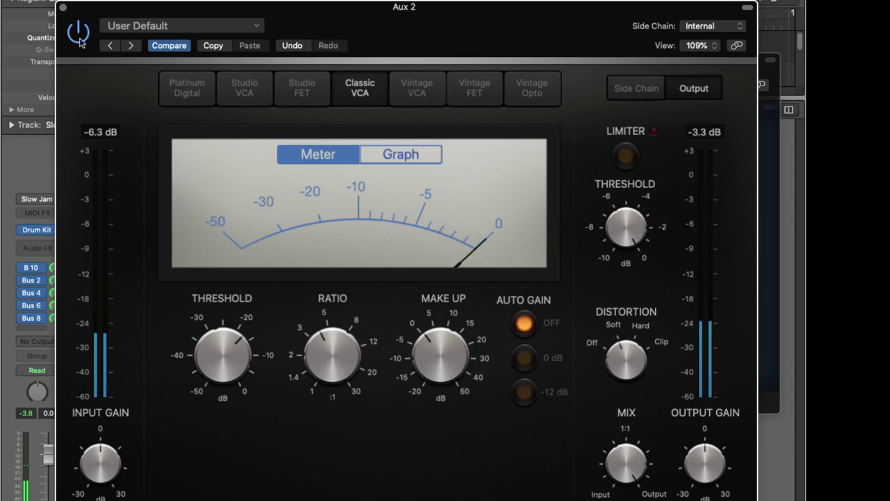
{"action": "left_click", "coordinate": [63, 8]}
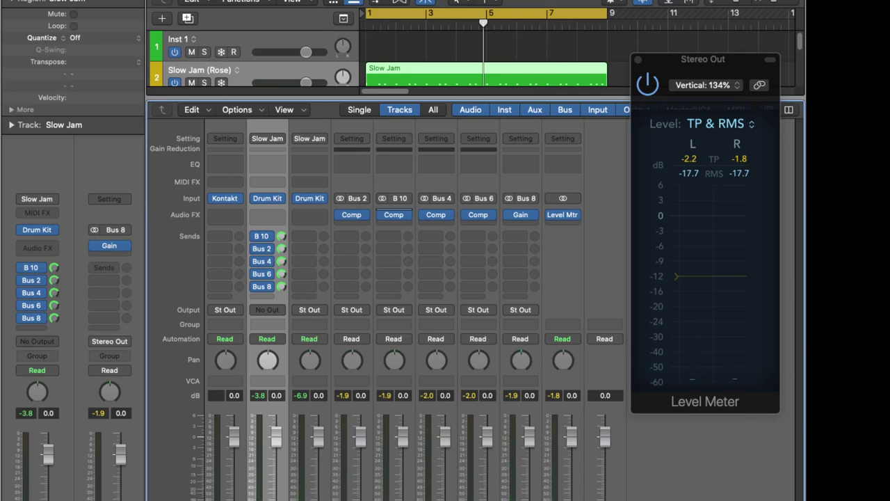
{"action": "left_click", "coordinate": [437, 215]}
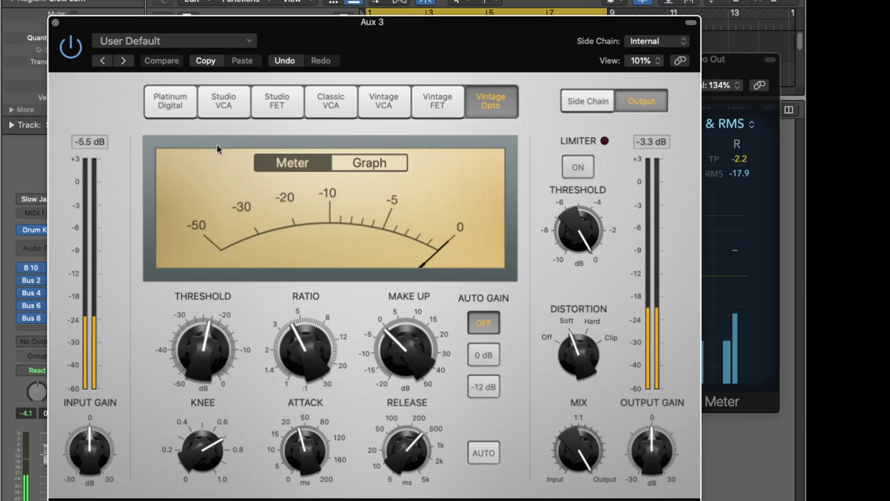
{"action": "left_click", "coordinate": [56, 25]}
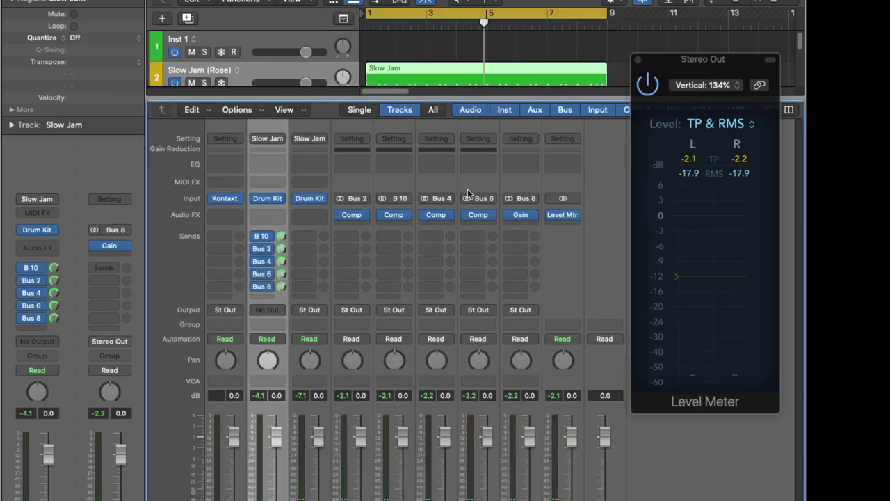
Audition the loop with the Bus 6 channel's Platinum Digital compressor open, close it, and play the loop again from the mixer
{"action": "left_click", "coordinate": [477, 217]}
{"action": "left_click", "coordinate": [471, 218]}
{"action": "left_click", "coordinate": [478, 217]}
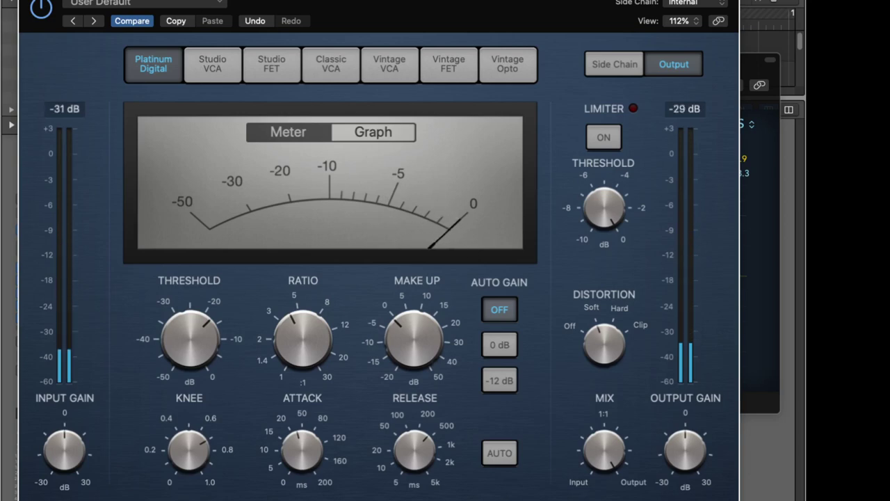
{"action": "key", "text": "super+w"}
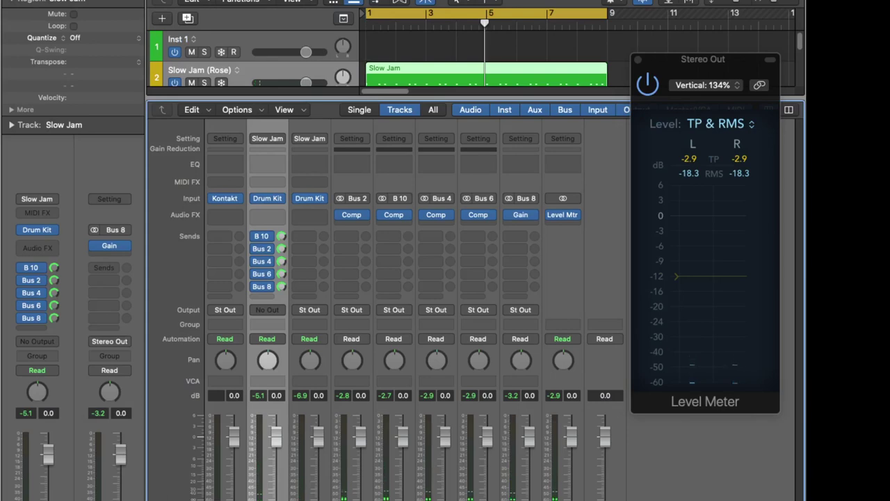
{"action": "key", "text": "space"}
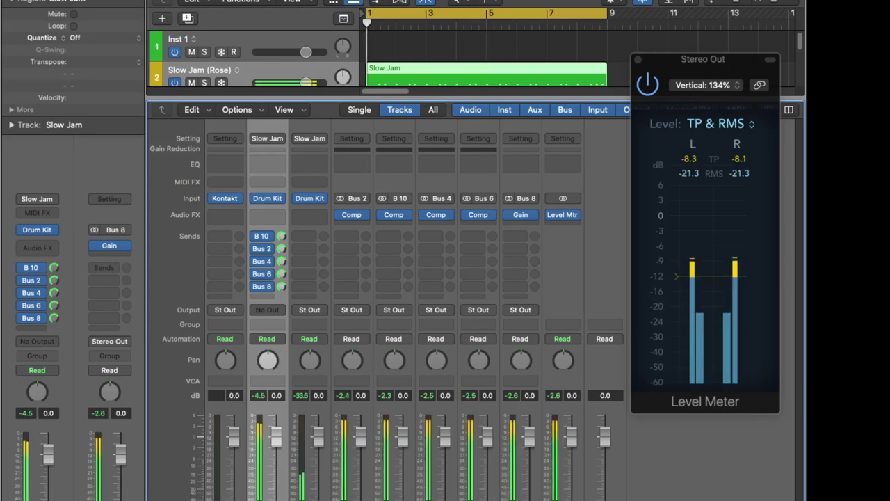